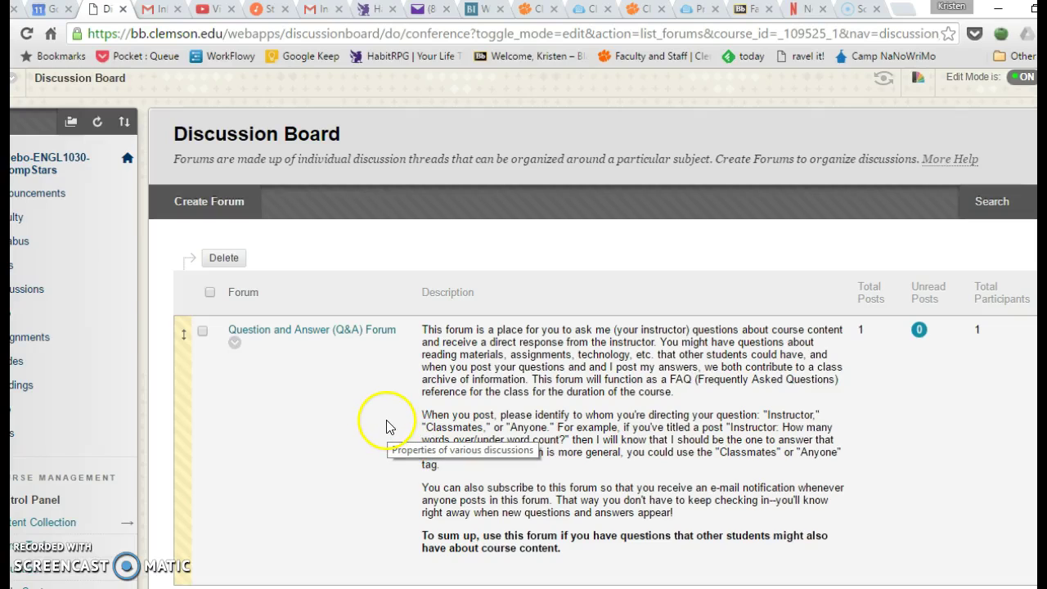
# - Open the Question and Answer (Q&A) Forum from the course discussion board
pyautogui.scroll(-1, 383, 422)
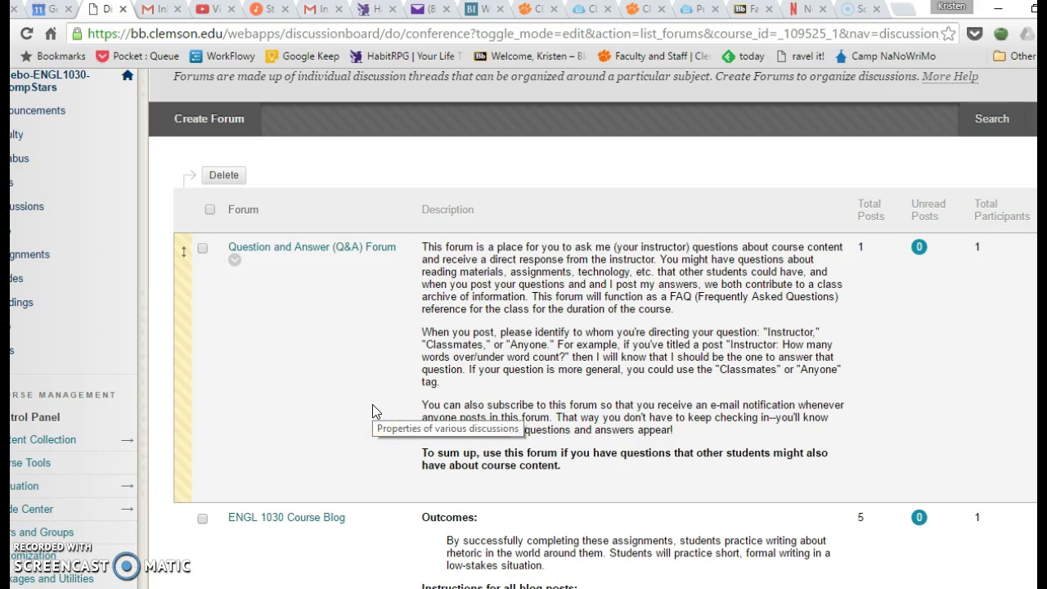
pyautogui.scroll(1, 372, 404)
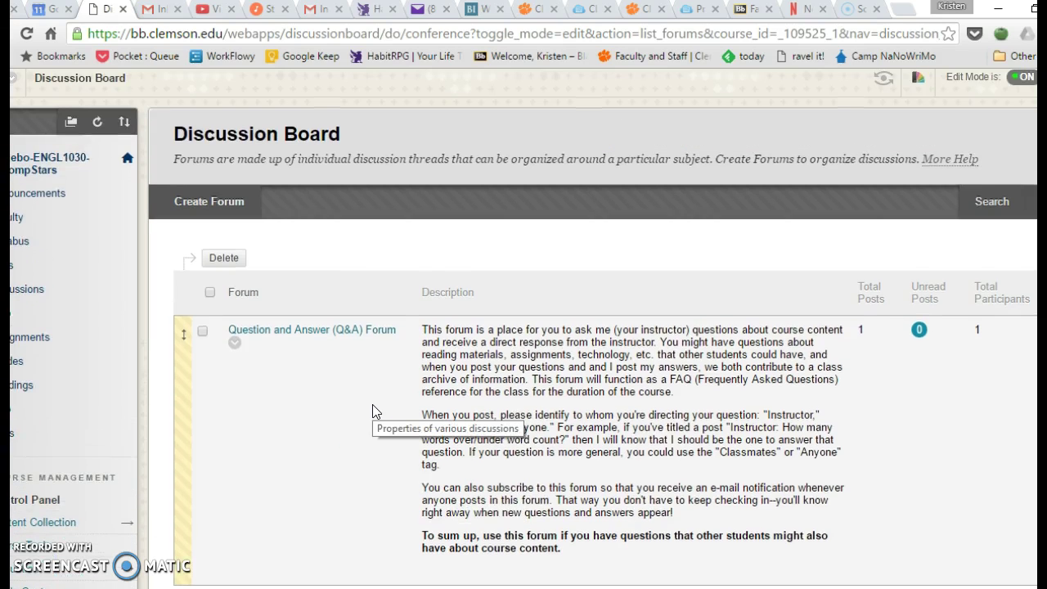
pyautogui.click(309, 337)
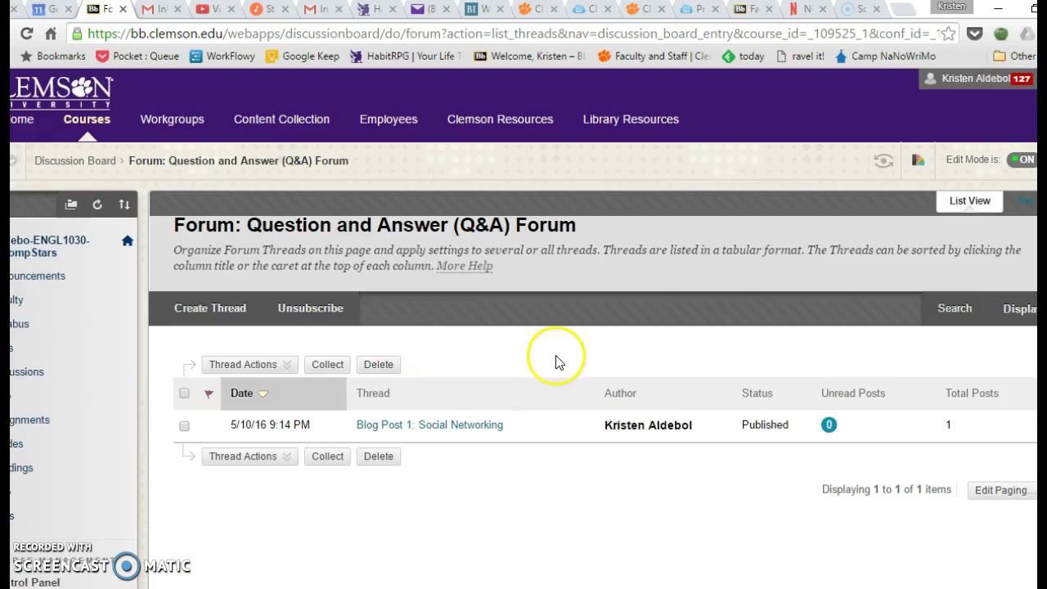
pyautogui.scroll(-1, 555, 363)
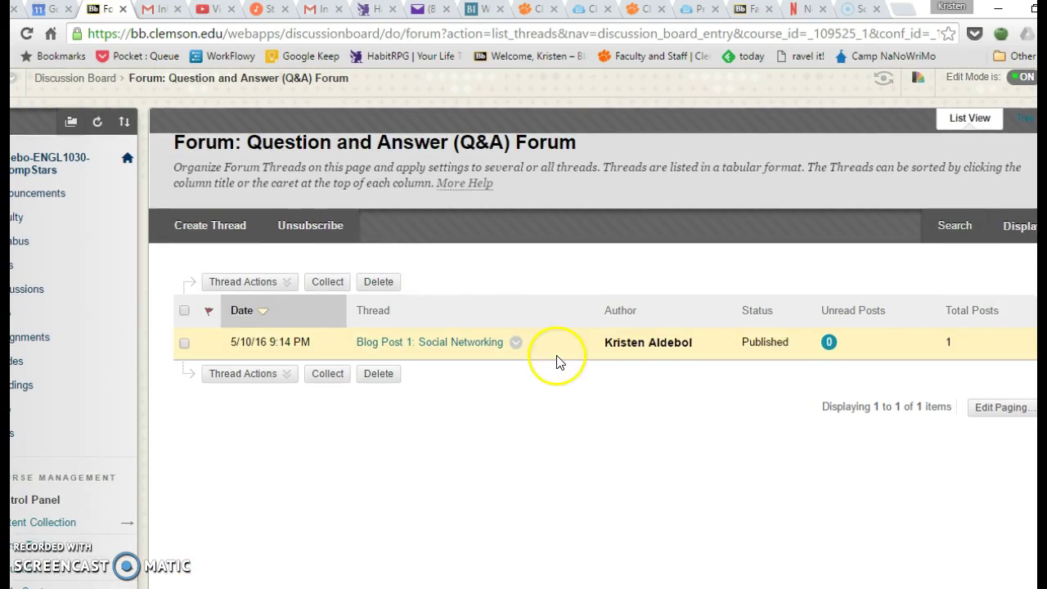
pyautogui.click(444, 347)
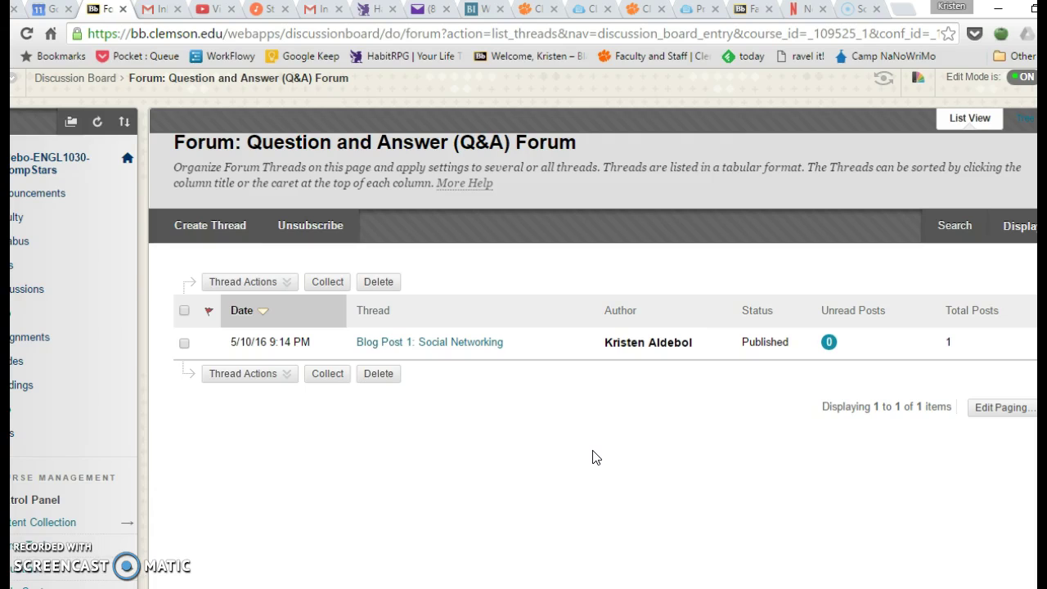
# - Create a thread with the subject "My Fantastic Ideas" and the message "Even more of my fantastic ideas!"
pyautogui.click(196, 229)
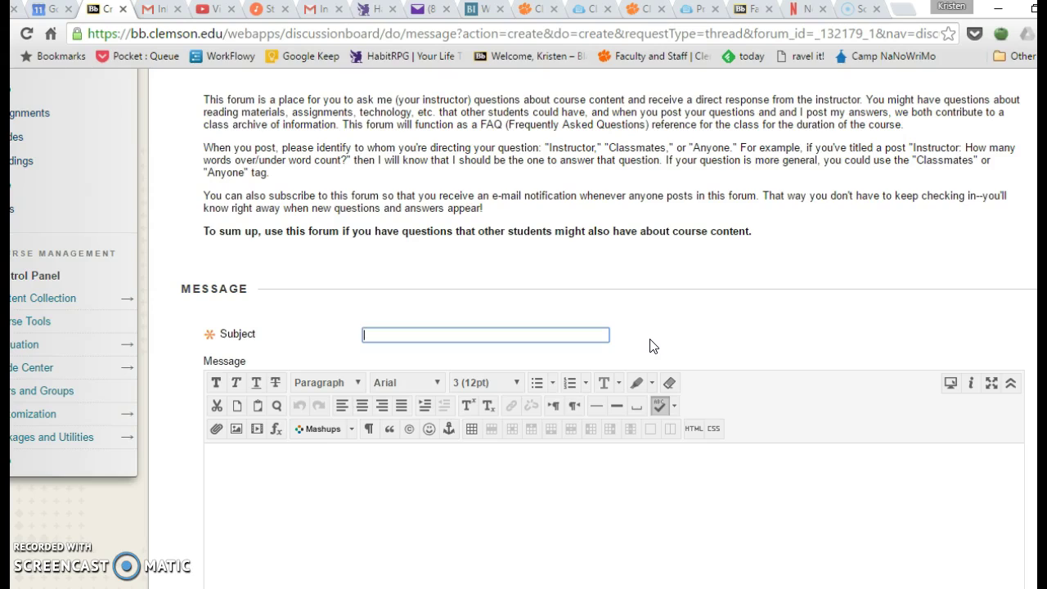
pyautogui.write('My Fantastic Ideas')
pyautogui.click(720, 509)
pyautogui.write('E')
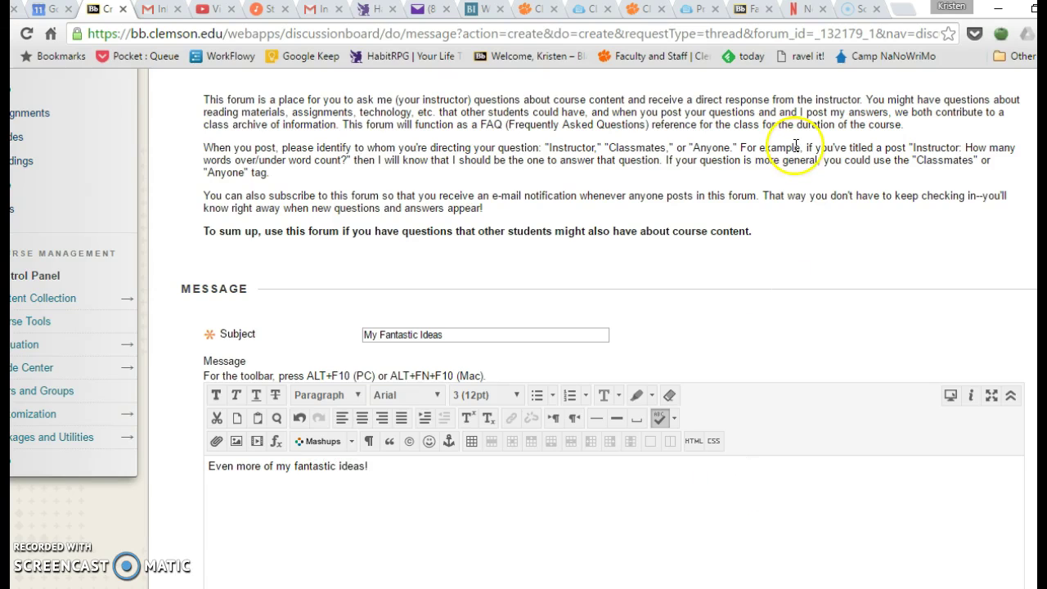
# - Add the author's last name in front of "My Fantastic Ideas" in the thread's subject
pyautogui.scroll(-3, 518, 280)
pyautogui.scroll(1, 526, 288)
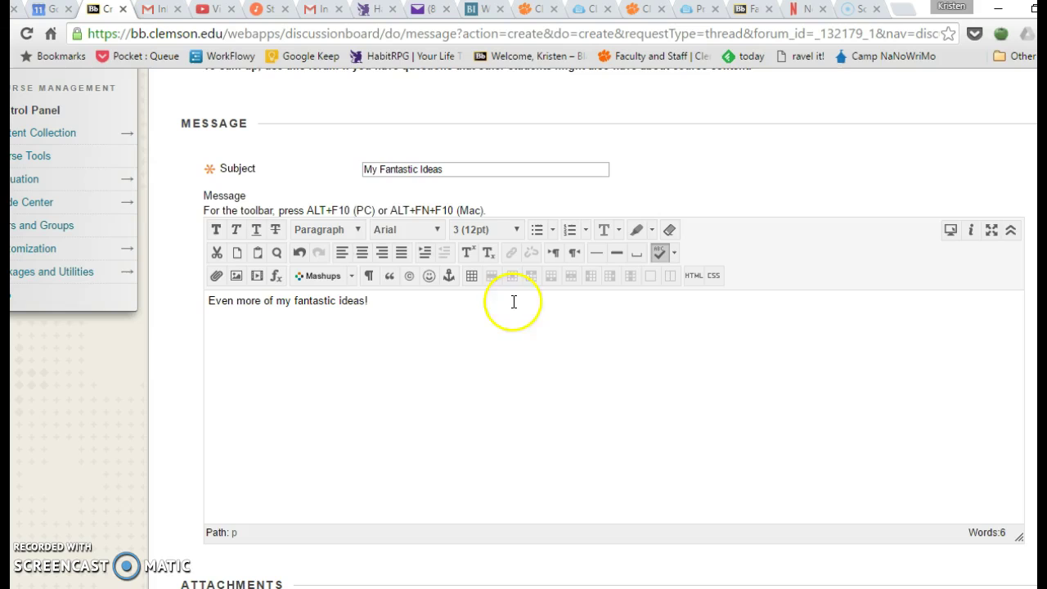
pyautogui.click(365, 169)
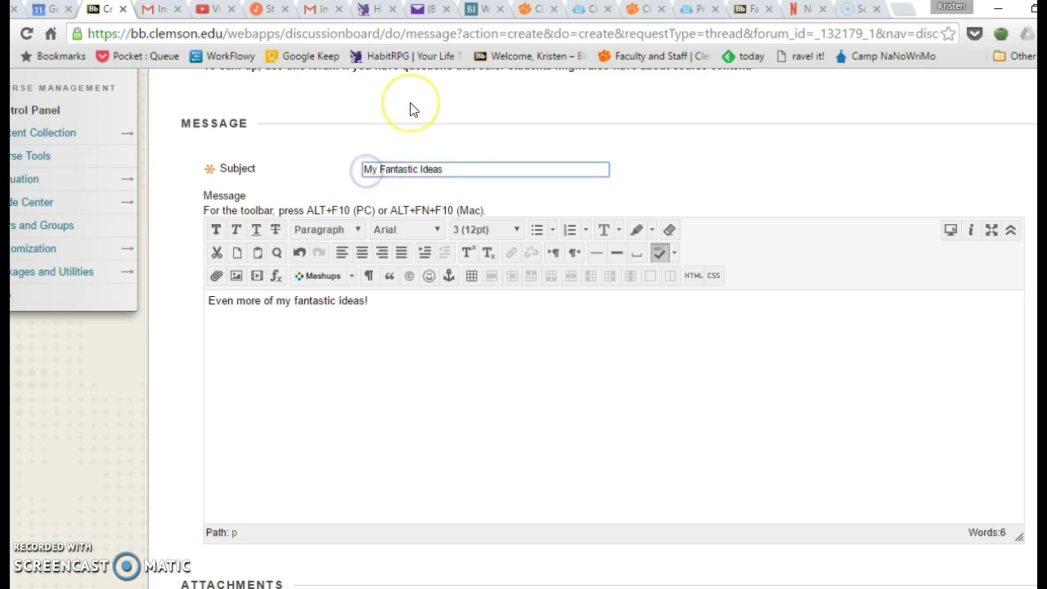
pyautogui.write('Aldebol-')
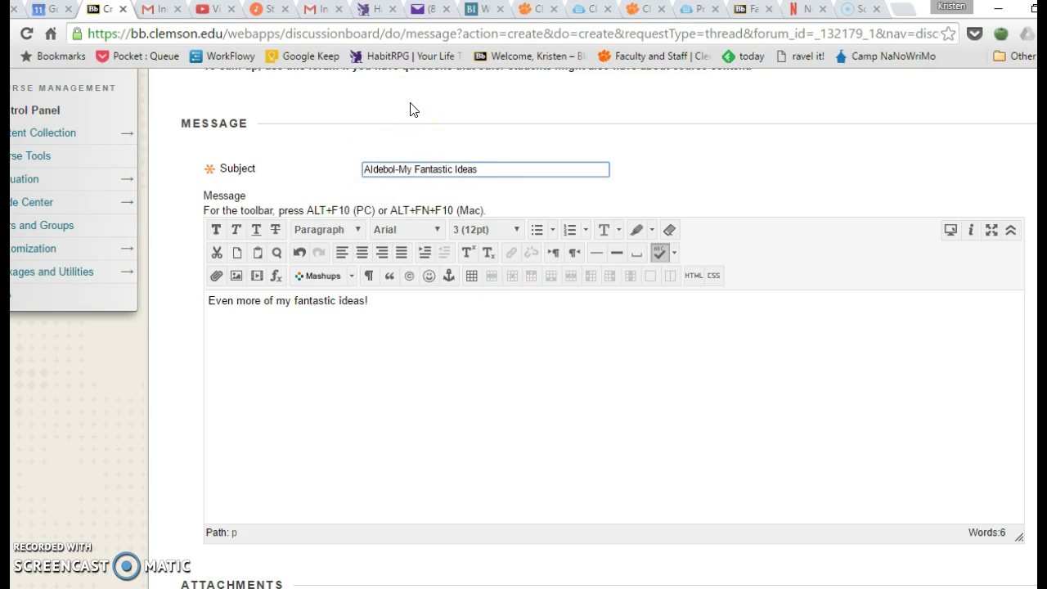
pyautogui.write('Hazle')
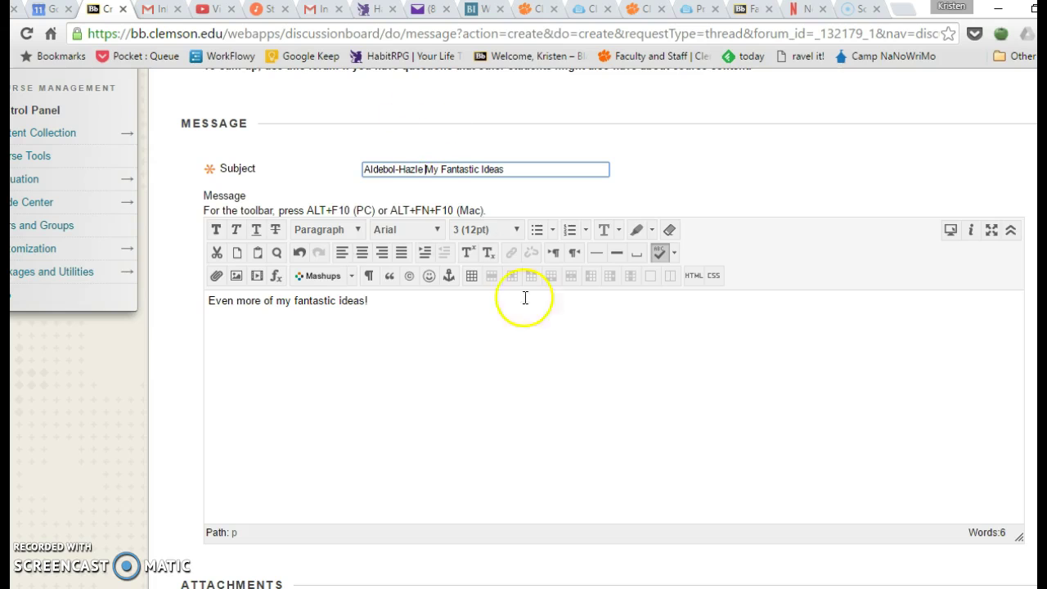
# - Submit the new thread to the Q&A forum without attaching a file
pyautogui.scroll(-2, 498, 423)
pyautogui.scroll(2, 762, 408)
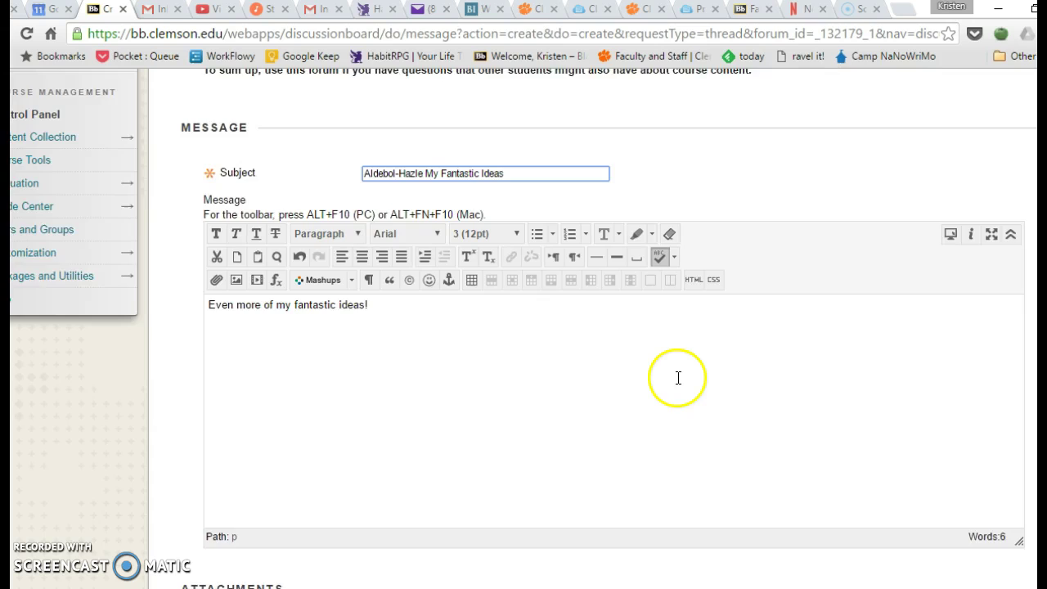
pyautogui.scroll(-2, 673, 378)
pyautogui.scroll(2, 724, 409)
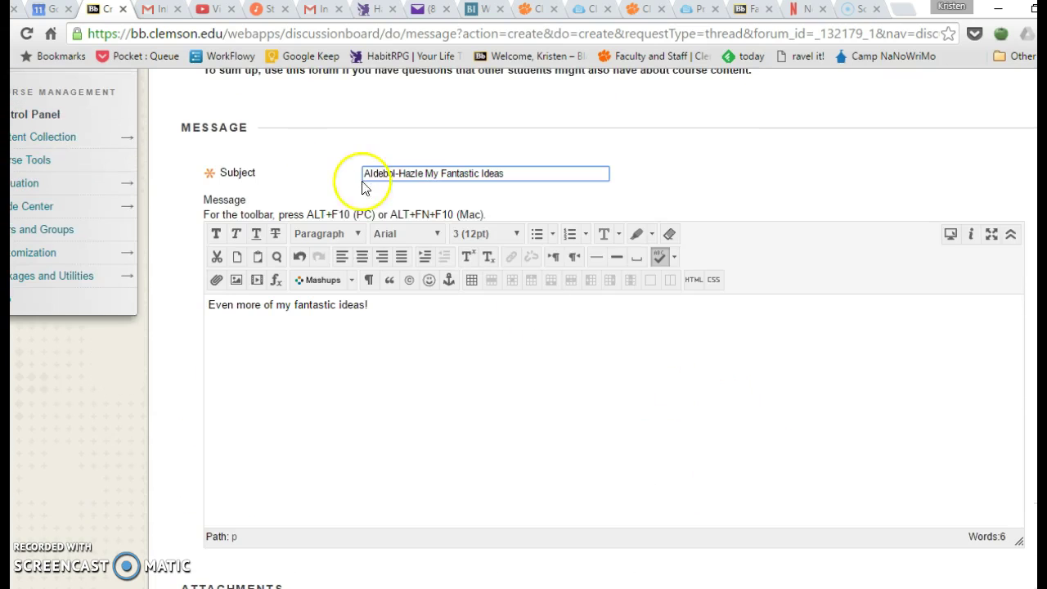
pyautogui.scroll(-1, 405, 331)
pyautogui.scroll(-2, 407, 327)
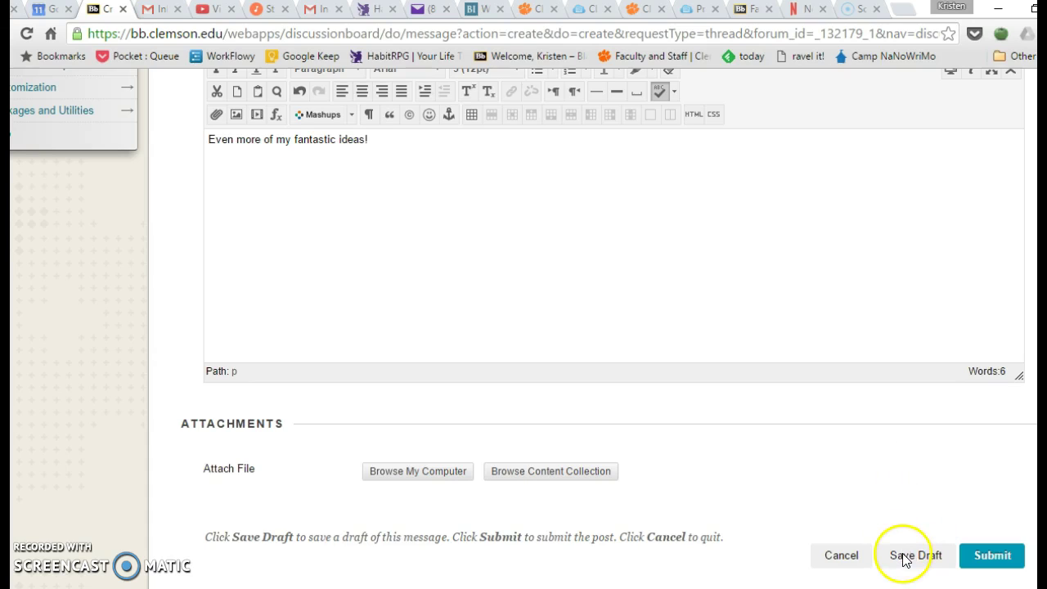
pyautogui.click(995, 559)
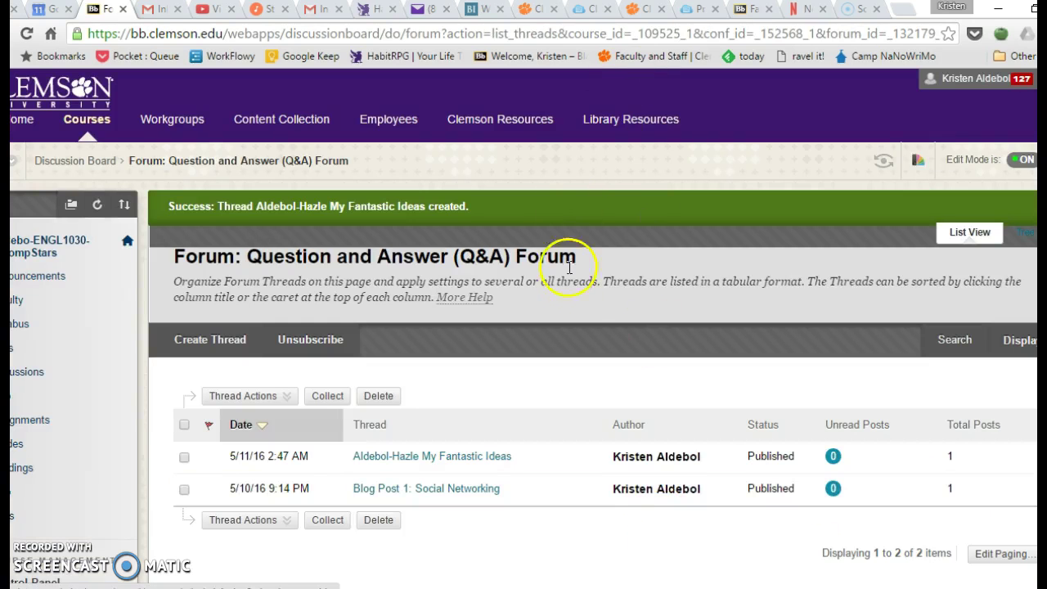
# - Open the "Blog Post 1: Social Networking" thread from the forum's thread list
pyautogui.scroll(-1, 585, 286)
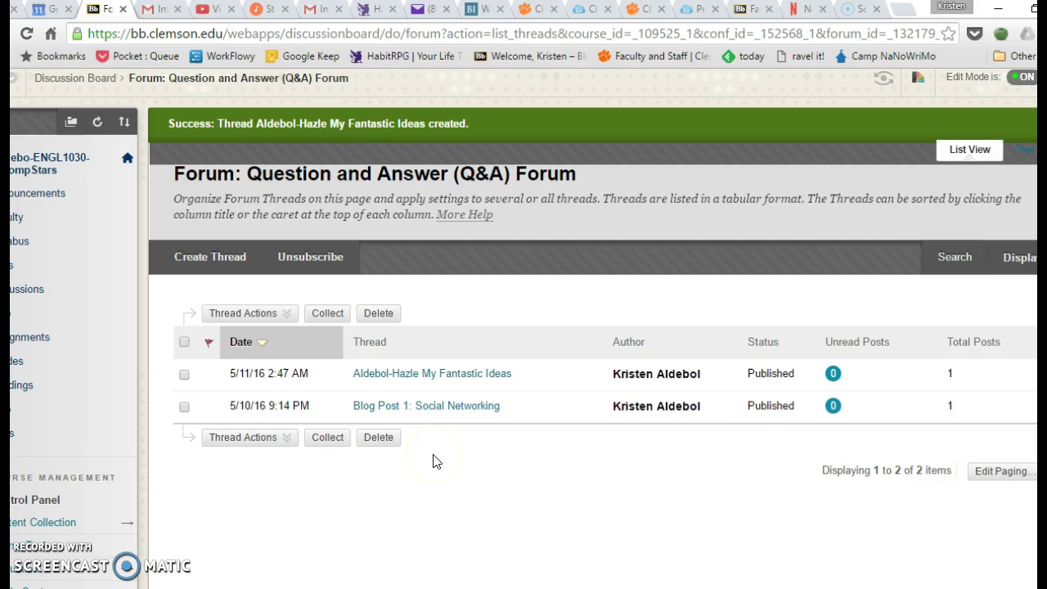
pyautogui.click(439, 406)
pyautogui.scroll(-4, 595, 247)
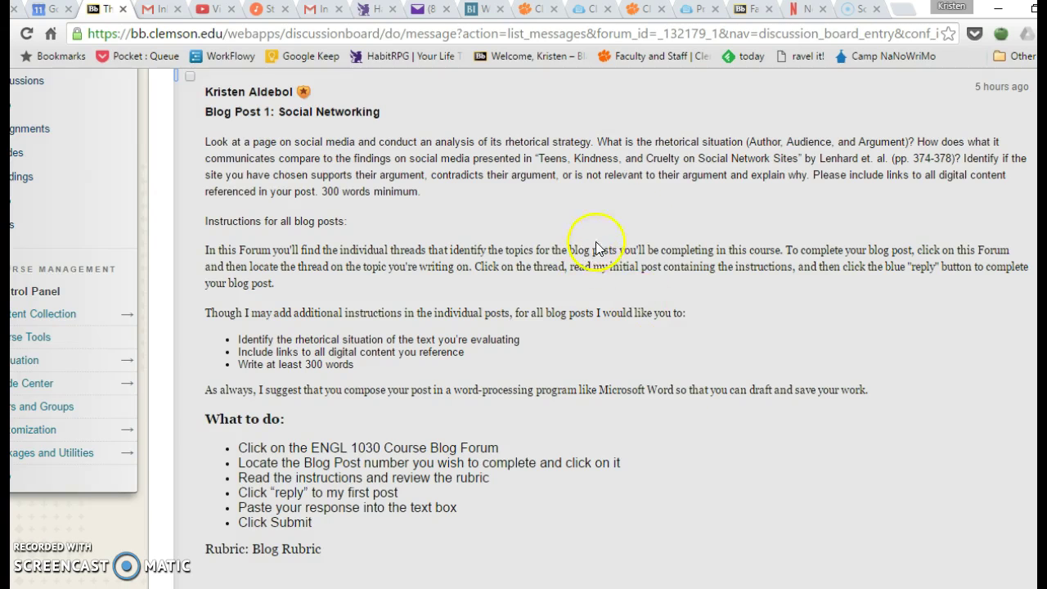
# - Read through the instructor's initial post, covering the topic prompt, the general blog post instructions and the "What to do" list
pyautogui.scroll(1, 685, 292)
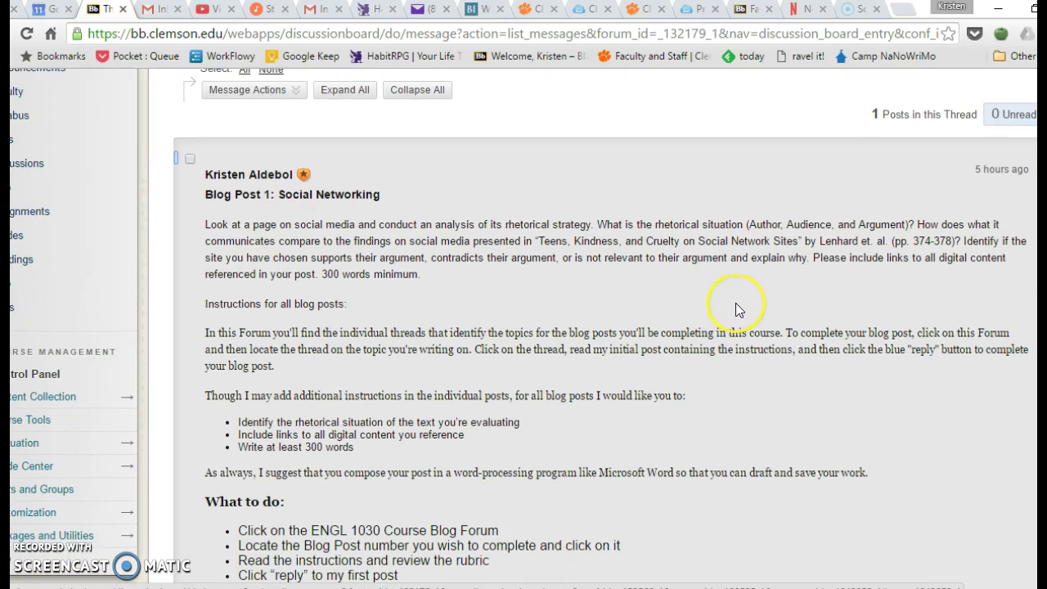
pyautogui.scroll(1, 760, 311)
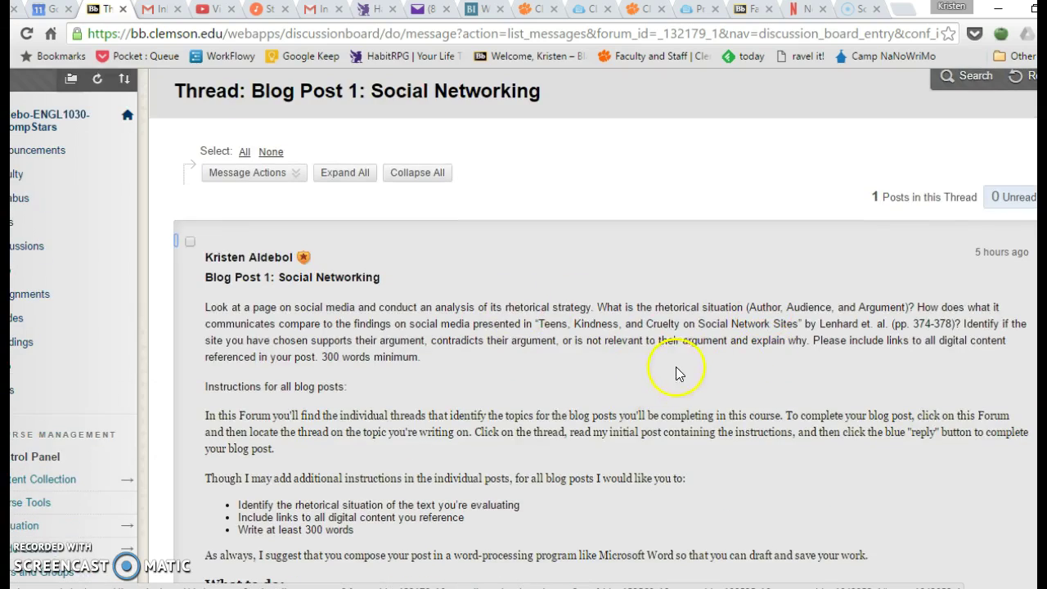
pyautogui.scroll(-2, 790, 374)
pyautogui.scroll(-1, 537, 316)
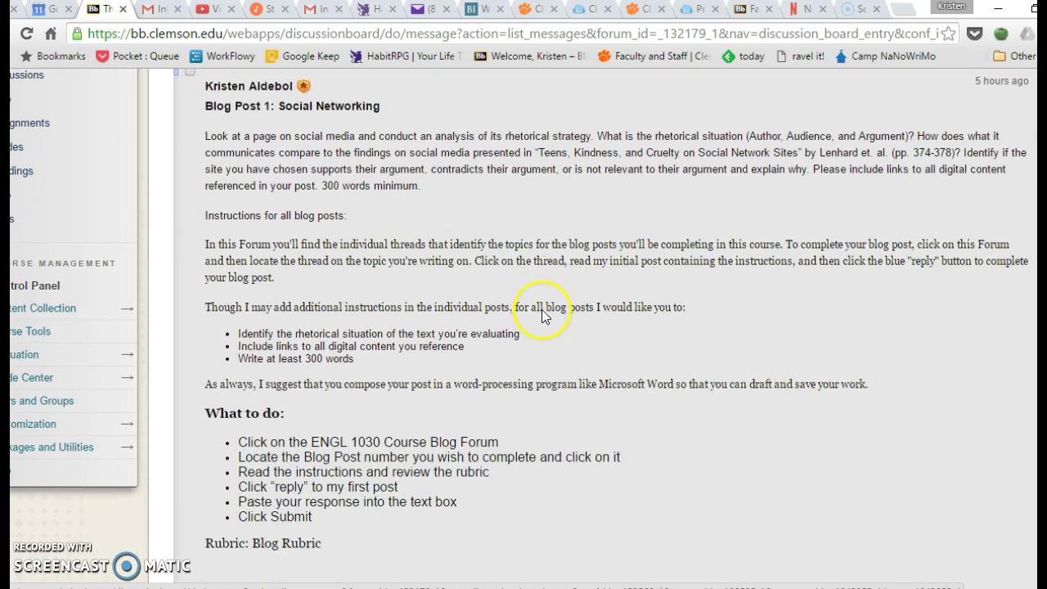
pyautogui.scroll(3, 683, 383)
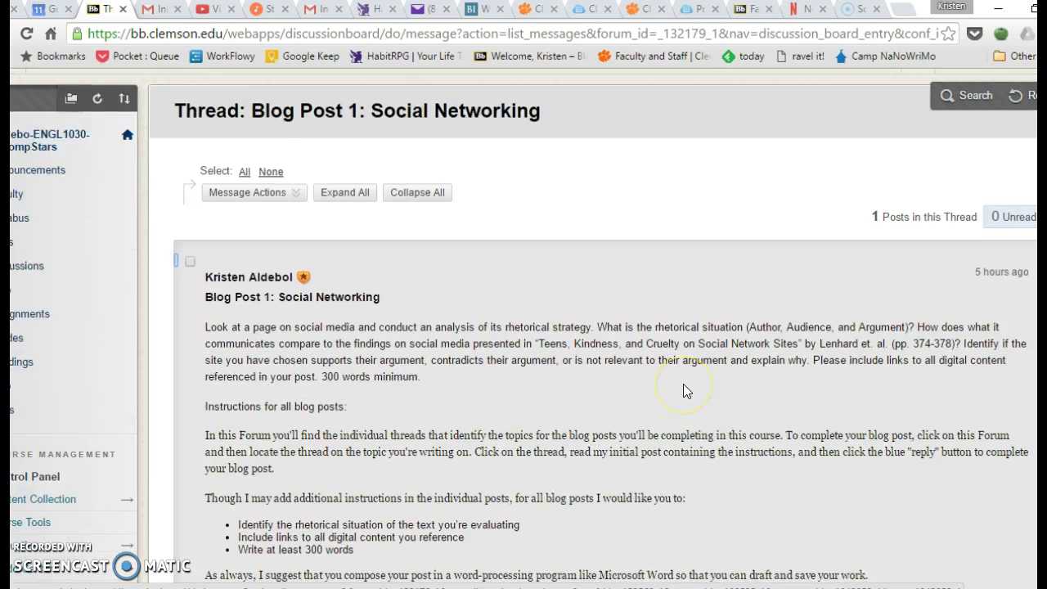
pyautogui.scroll(-1, 682, 384)
pyautogui.scroll(-2, 731, 391)
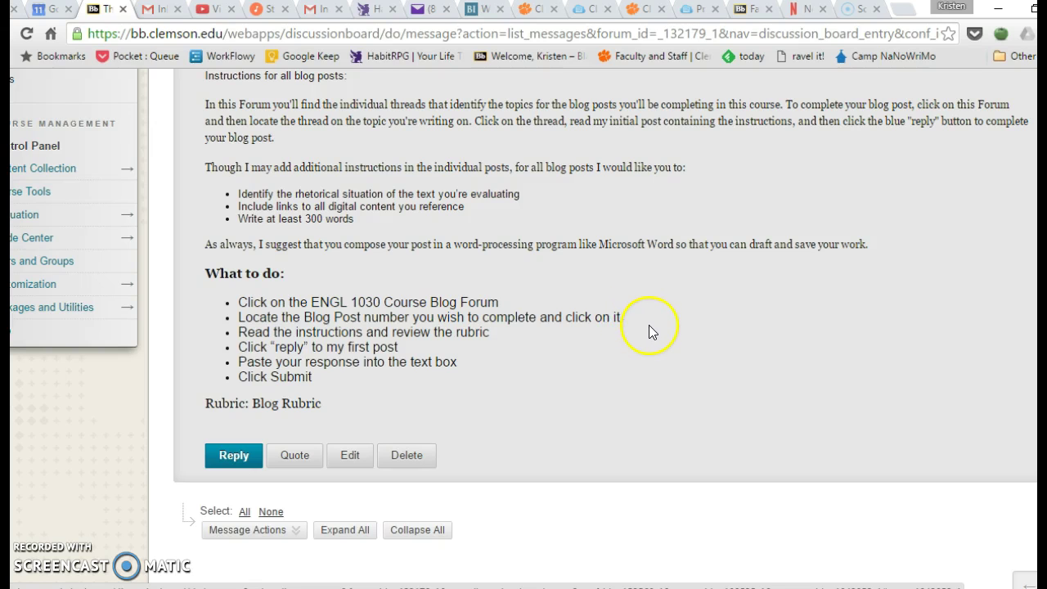
pyautogui.scroll(5, 648, 336)
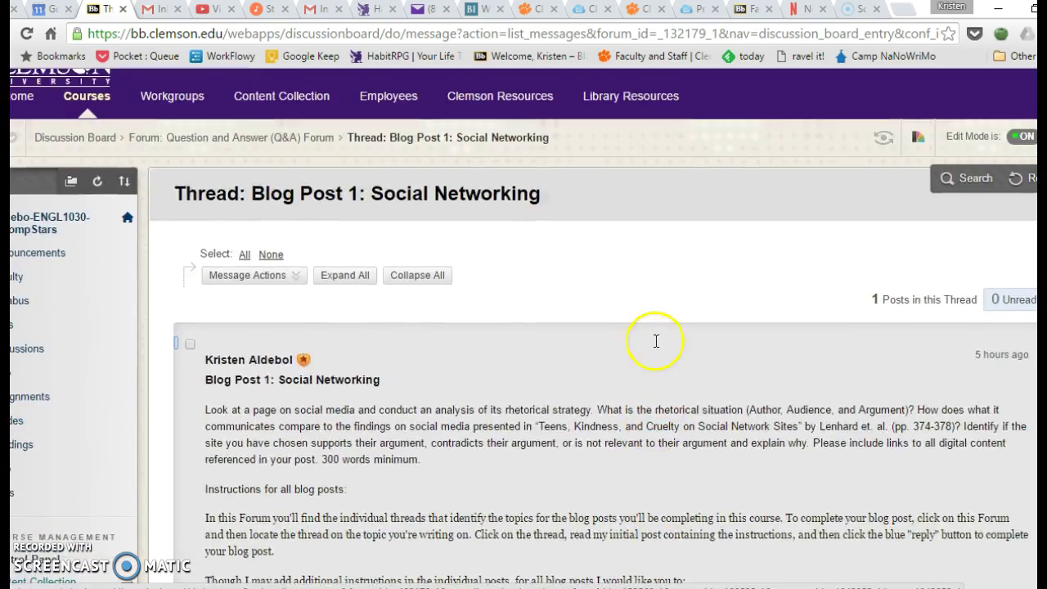
pyautogui.scroll(-3, 654, 341)
pyautogui.scroll(-1, 658, 345)
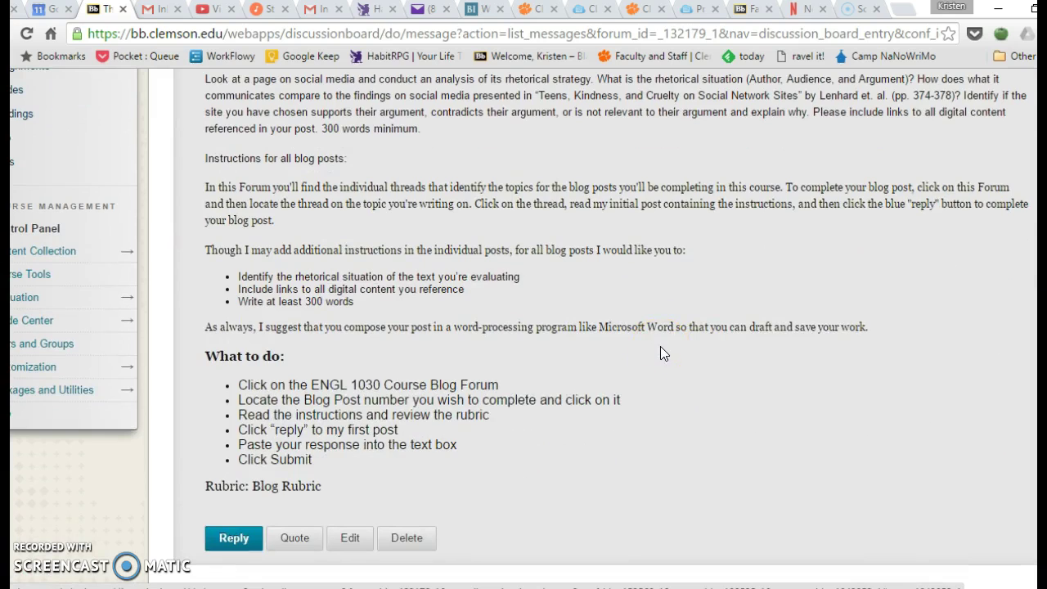
# - Start a reply to the initial post and replace "RE:" in its subject with the author's last name
pyautogui.scroll(-1, 658, 346)
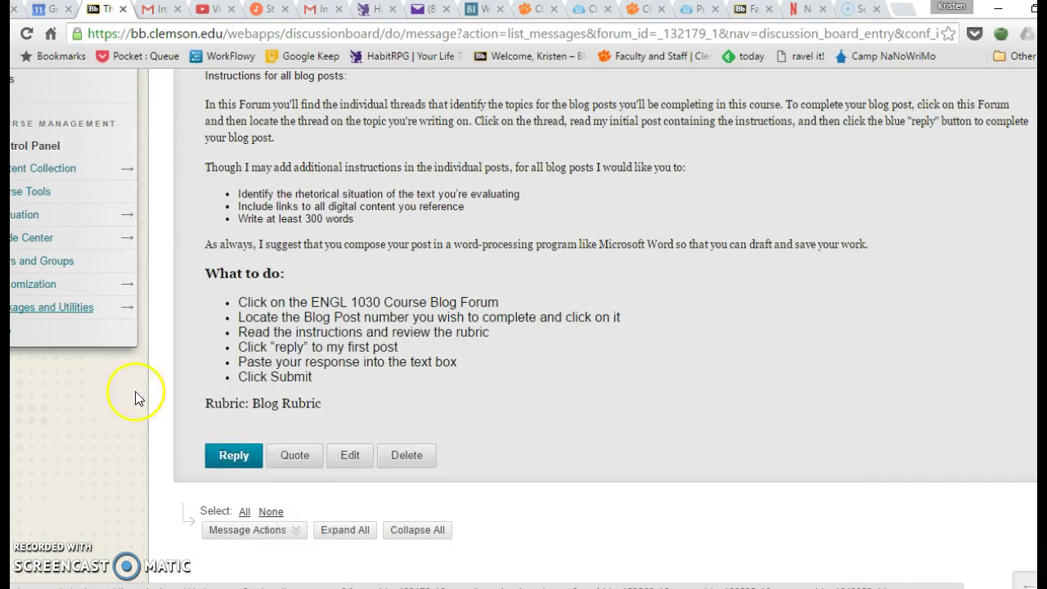
pyautogui.click(244, 464)
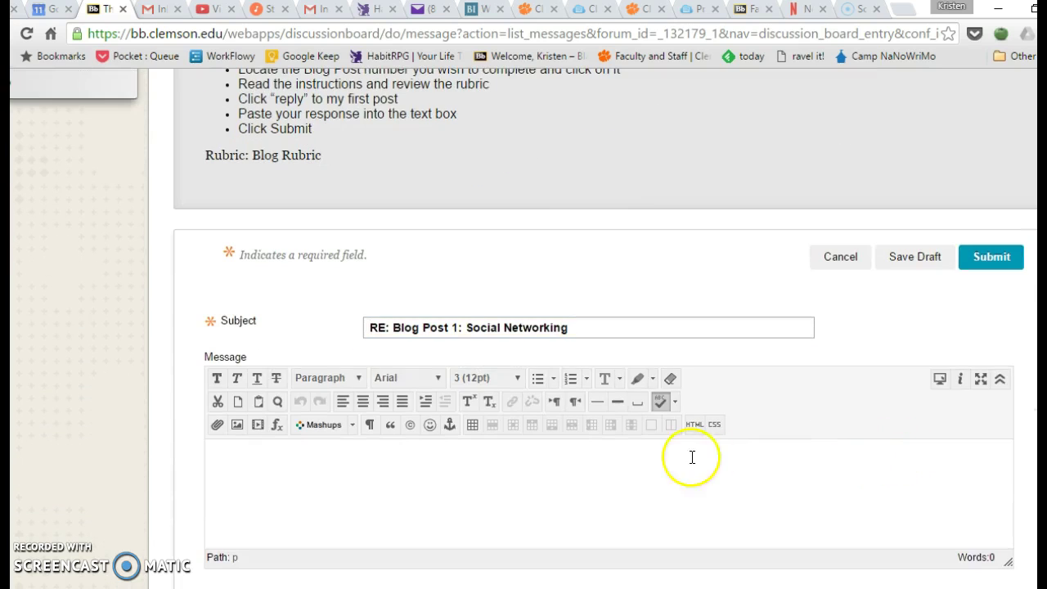
pyautogui.click(613, 512)
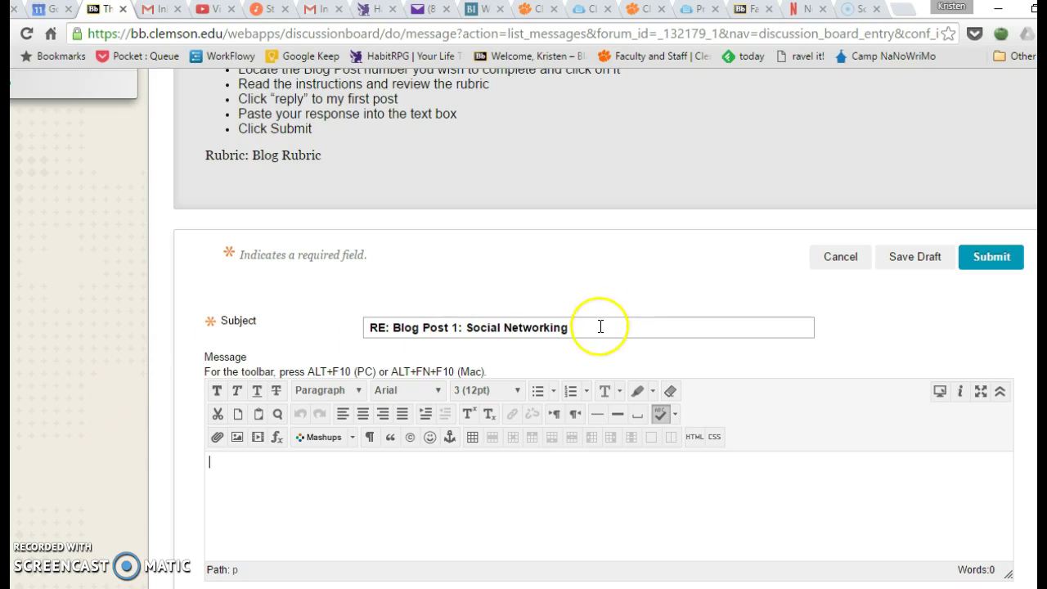
pyautogui.moveTo(389, 326); pyautogui.dragTo(355, 329)
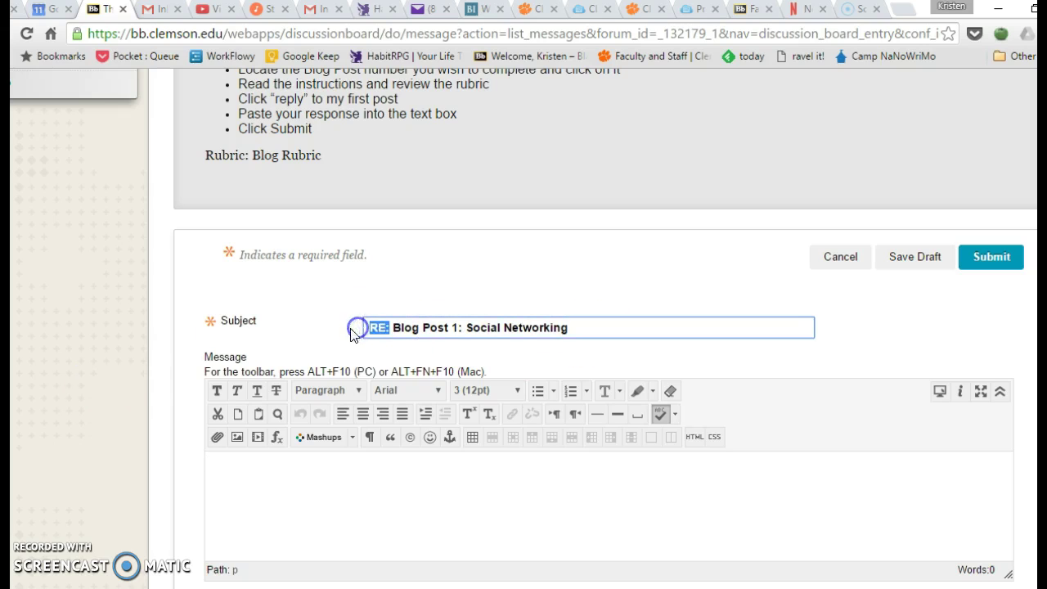
pyautogui.write('Aldebol-Ha')
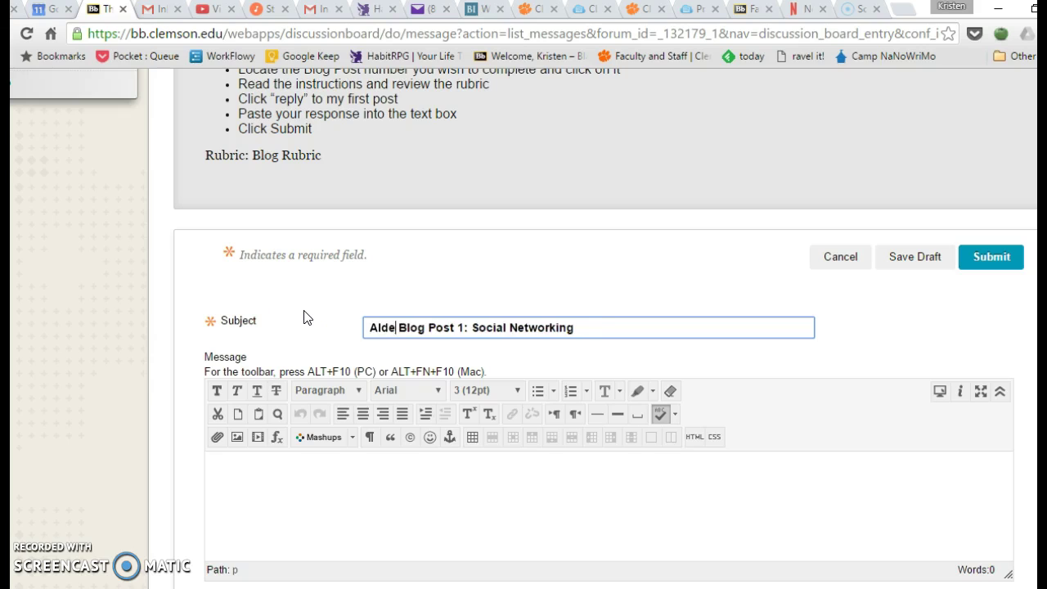
pyautogui.write('zle')
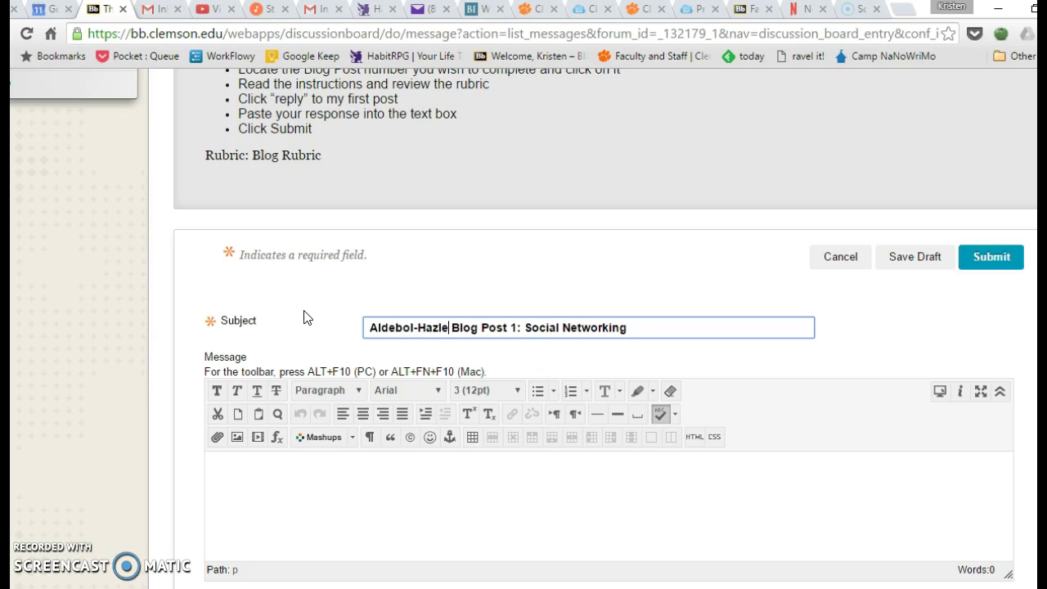
# - Write "So many things to say!" as the reply message and submit the reply
pyautogui.click(337, 515)
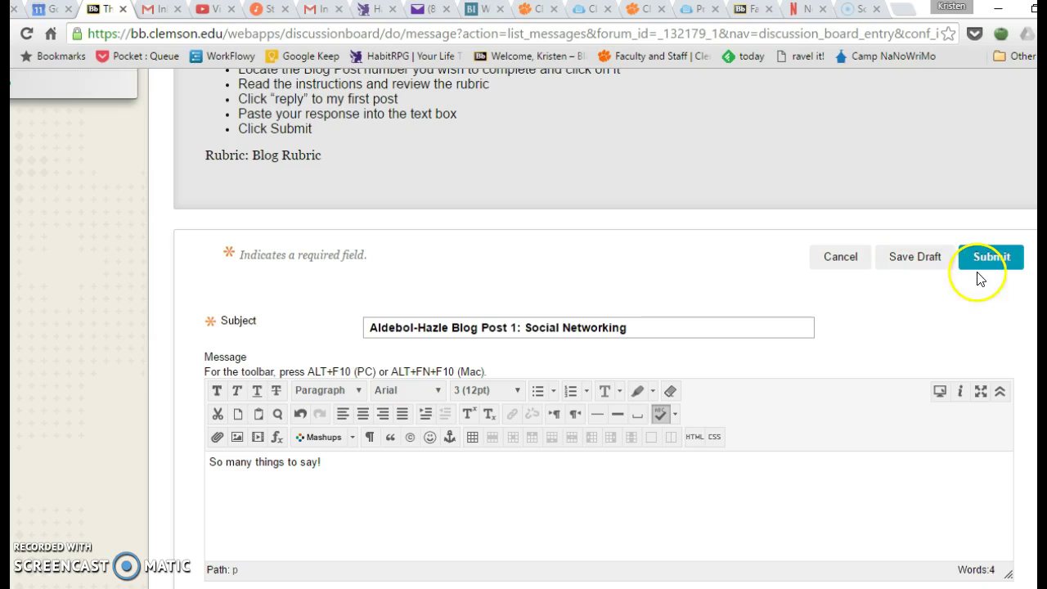
pyautogui.scroll(-3, 946, 332)
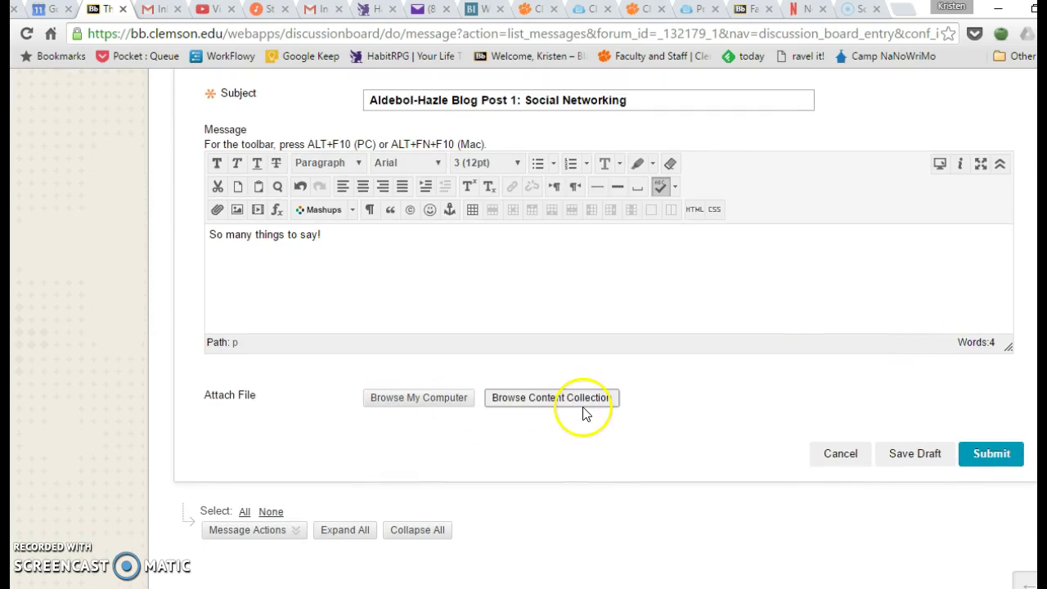
pyautogui.click(991, 458)
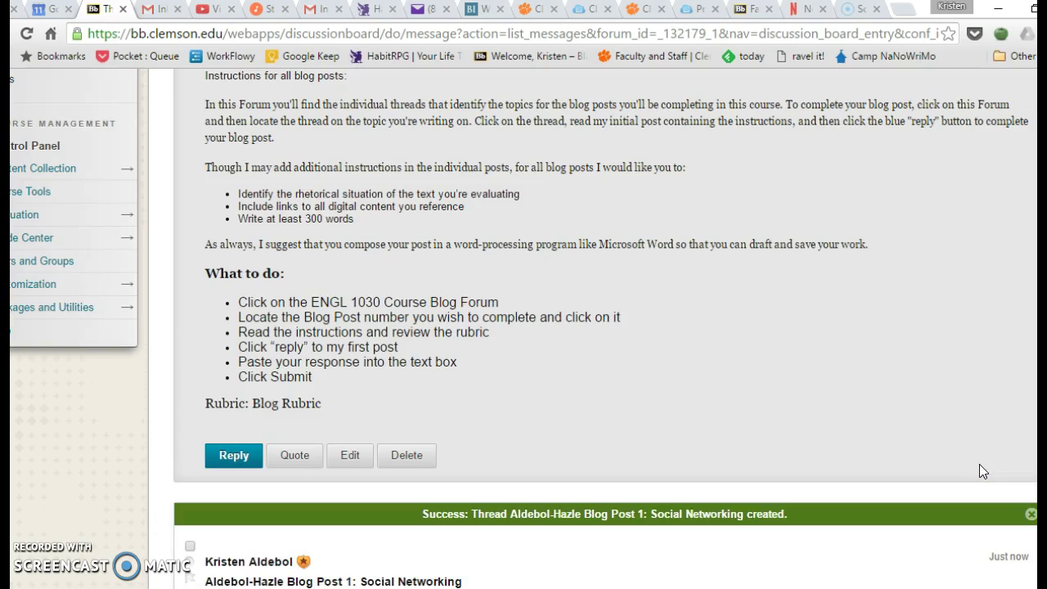
pyautogui.scroll(-3, 913, 433)
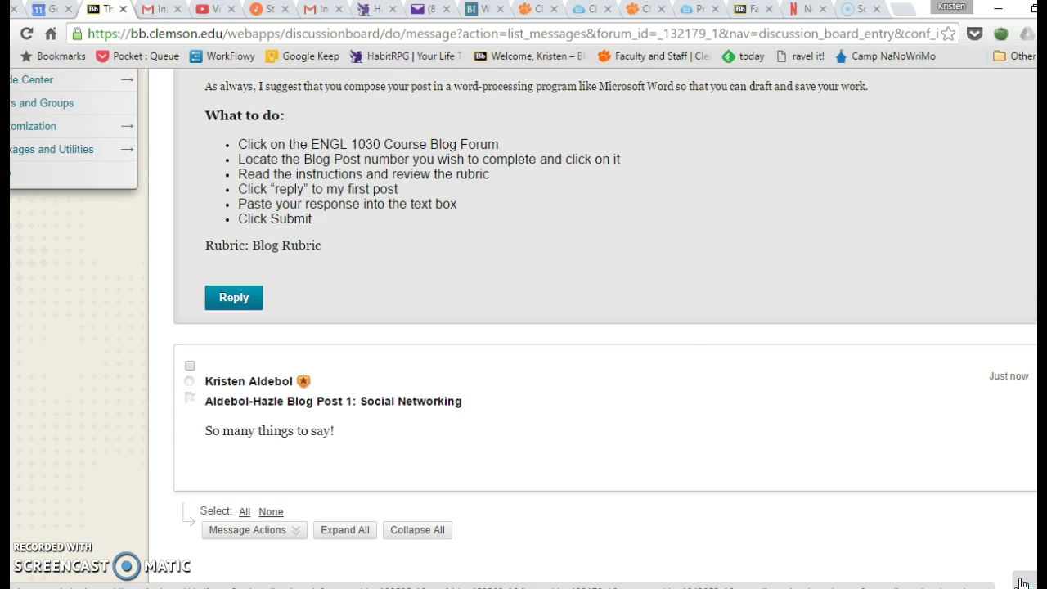
# - Return from the thread to the Q&A forum's thread list
pyautogui.click(1020, 582)
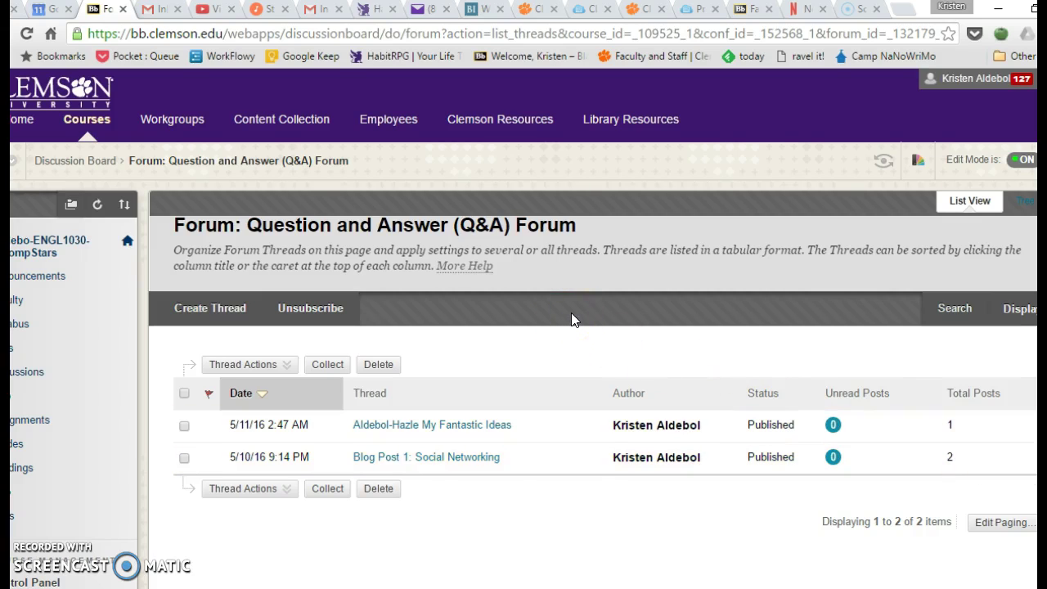
pyautogui.scroll(-1, 572, 322)
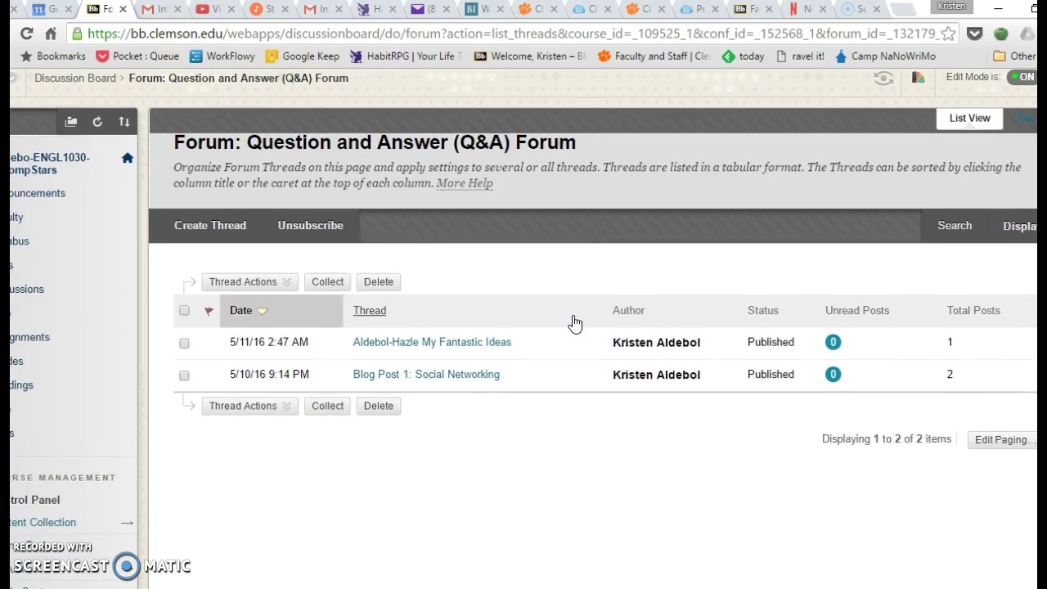
pyautogui.scroll(1, 573, 322)
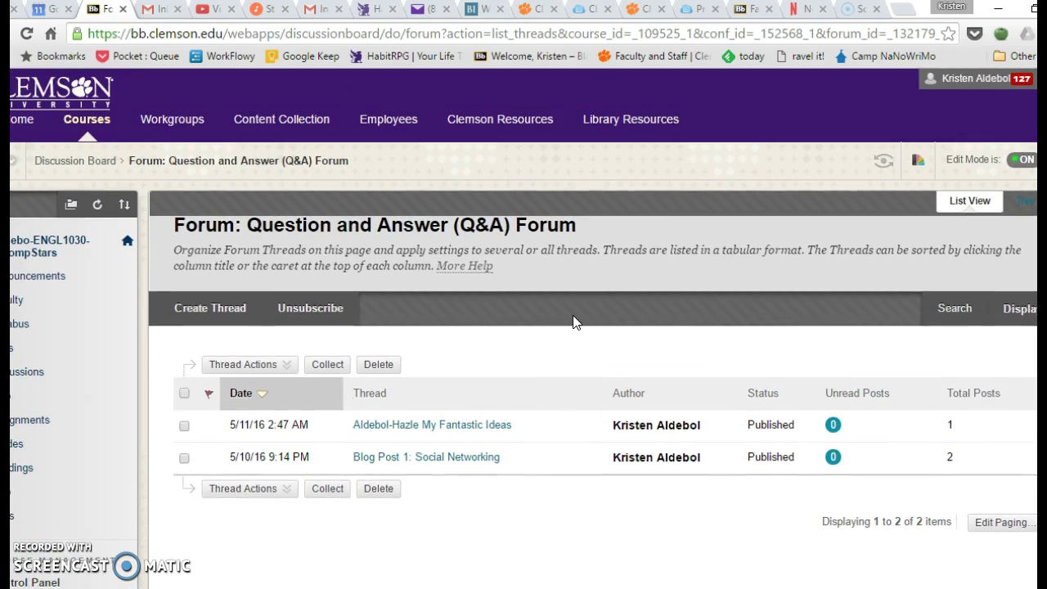